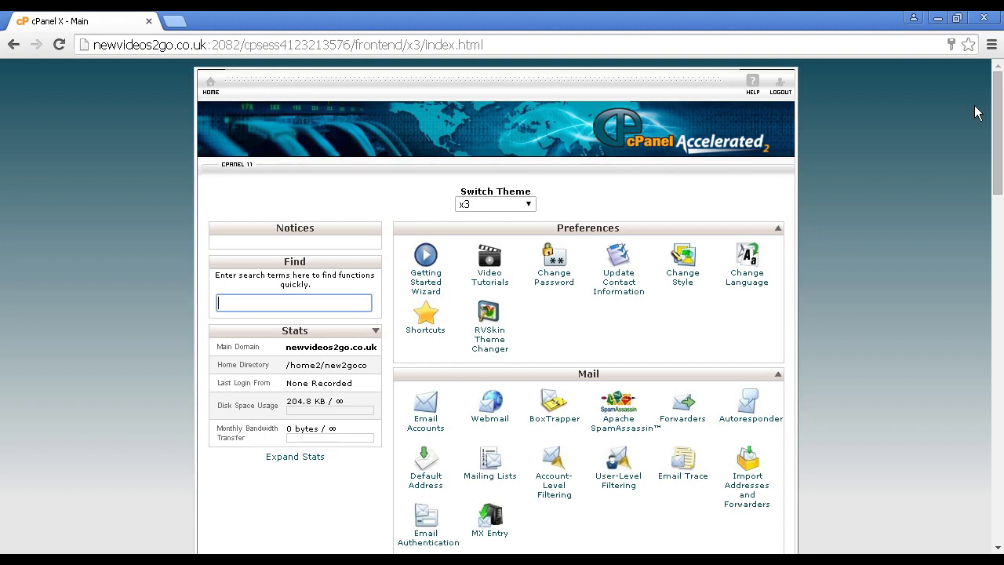
- Open the WordPress installation form from the Softaculous Apps Installer scripts in cPanel
drag(999, 94, 987, 414)
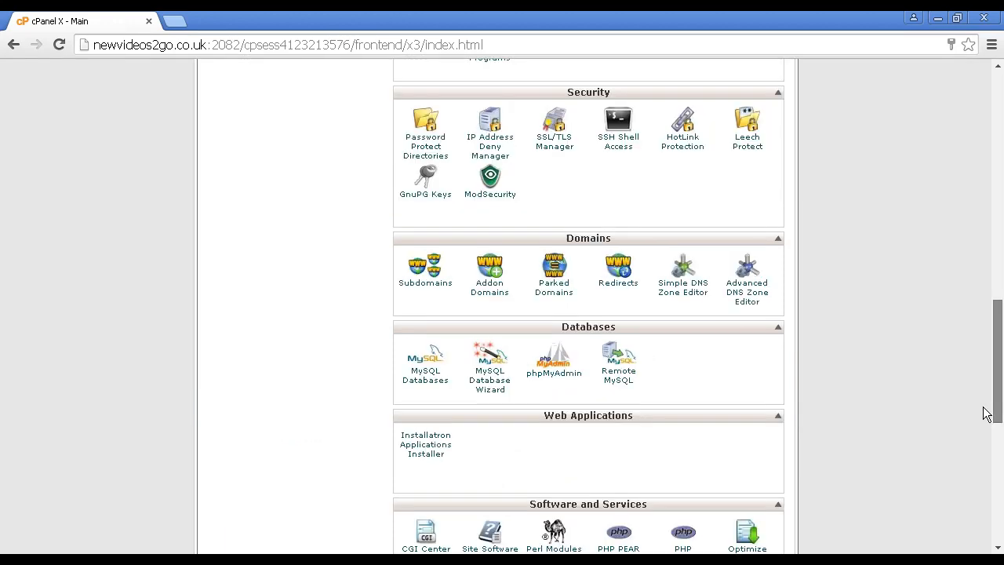
scroll(987, 435, down, 5)
scroll(986, 455, down, 2)
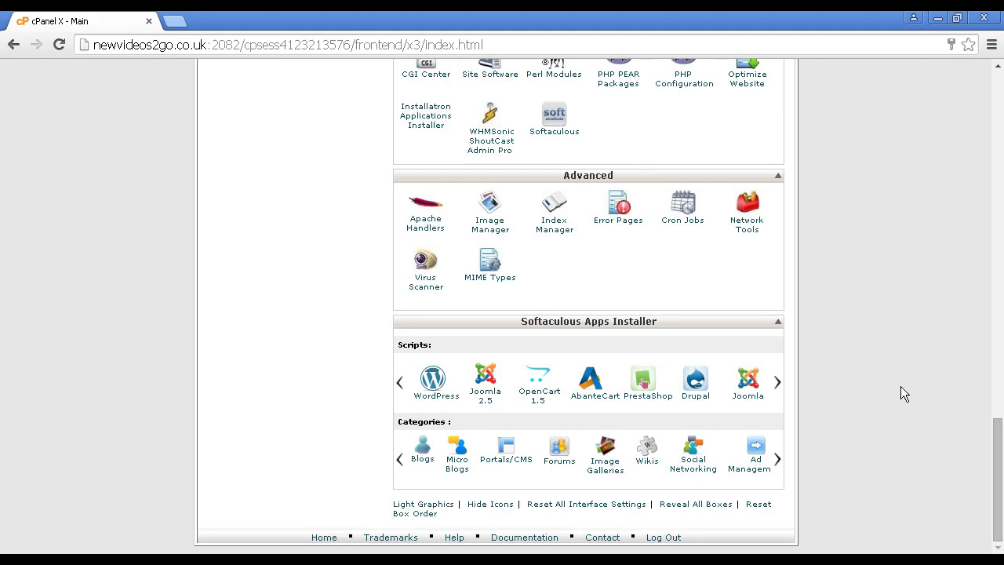
click(434, 390)
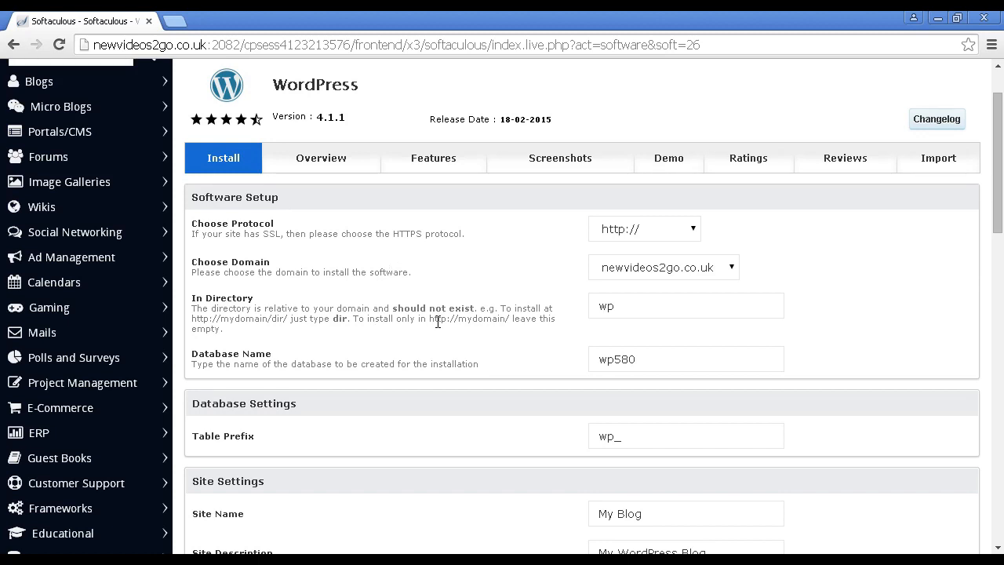
- Clear the In Directory value so WordPress installs directly at the root of the chosen domain
click(616, 313)
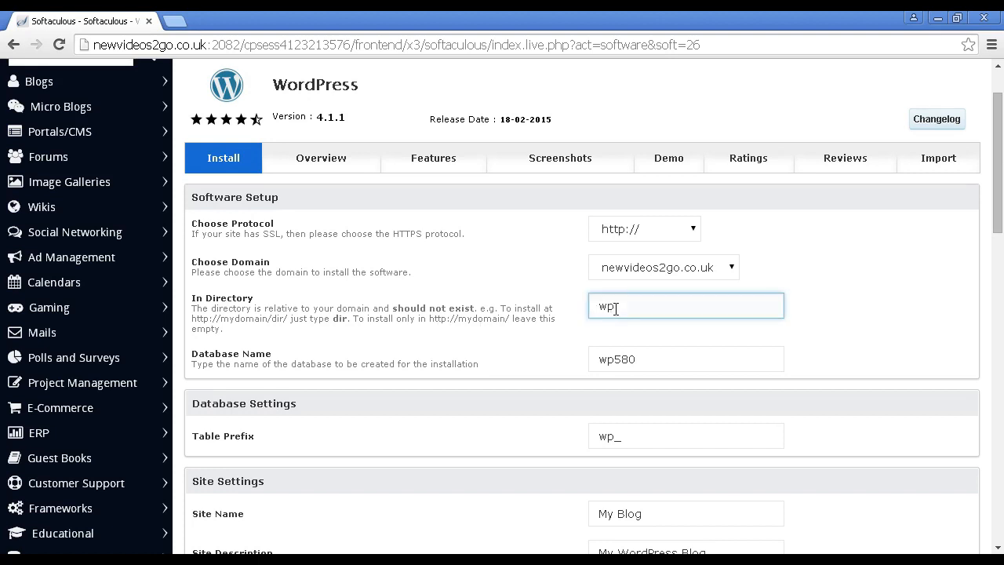
drag(599, 307, 570, 306)
key(BackSpace)
- Review the database name, table prefix, site name and site description in the installation form
click(619, 364)
click(623, 374)
click(610, 438)
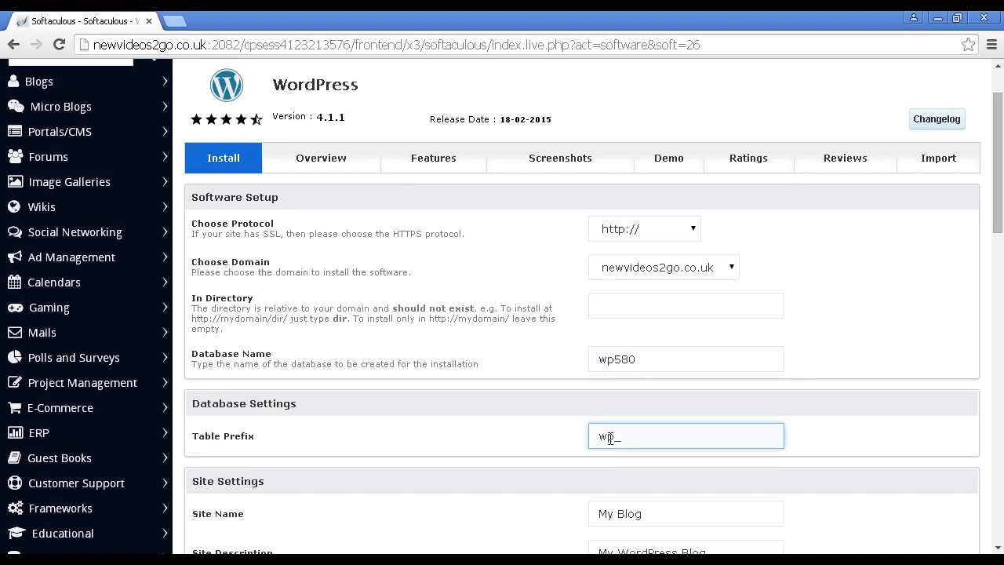
click(569, 398)
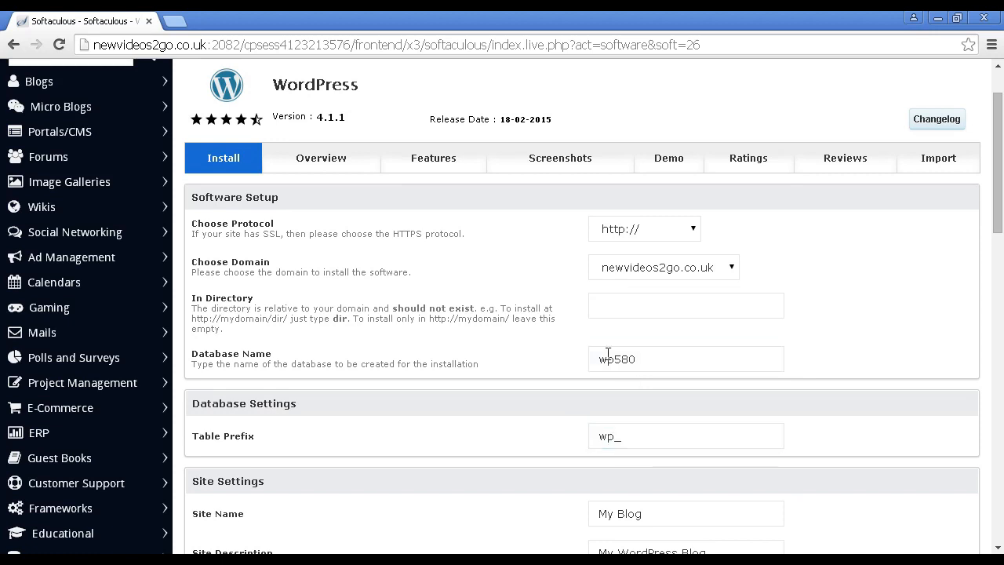
click(607, 437)
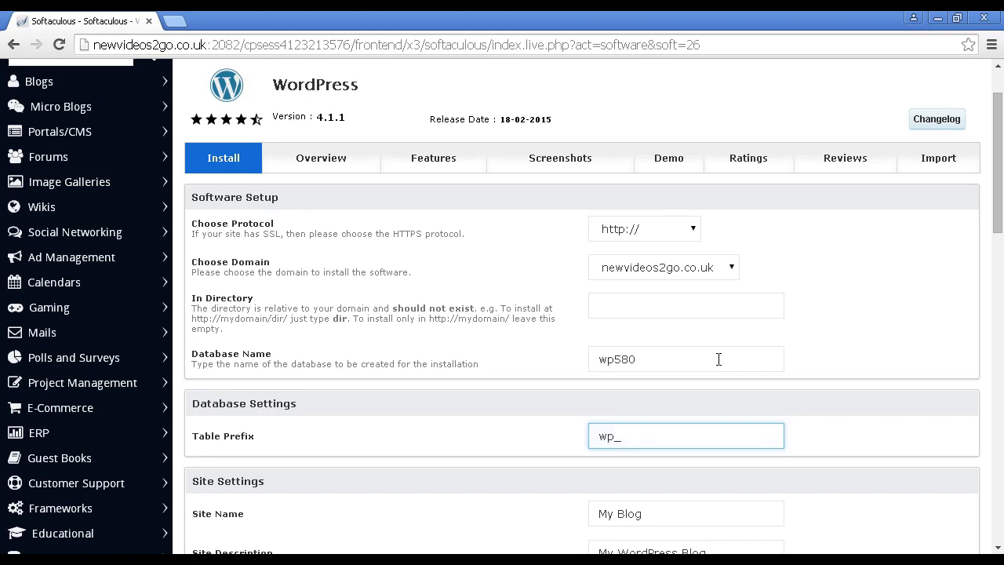
click(878, 321)
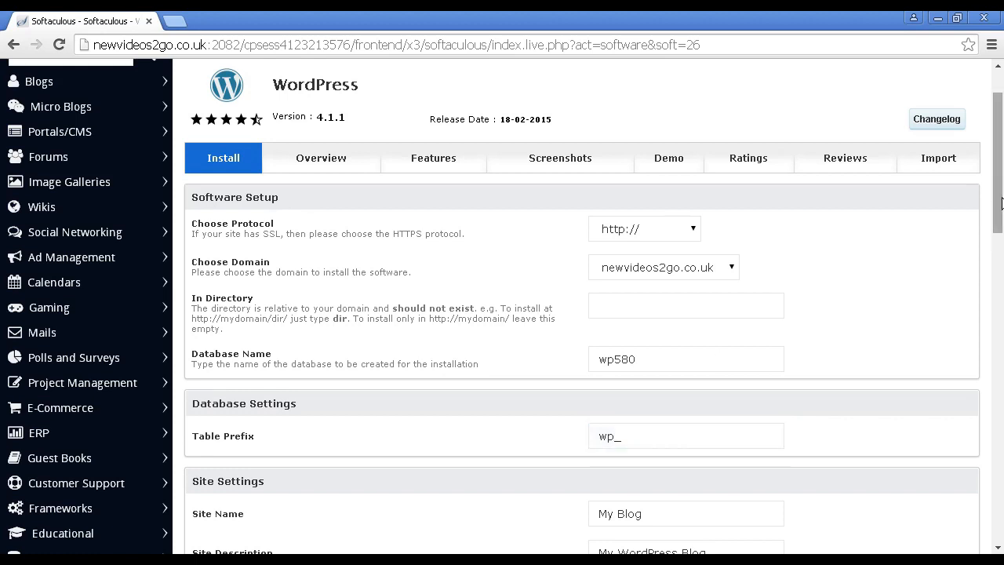
drag(1001, 203, 1001, 270)
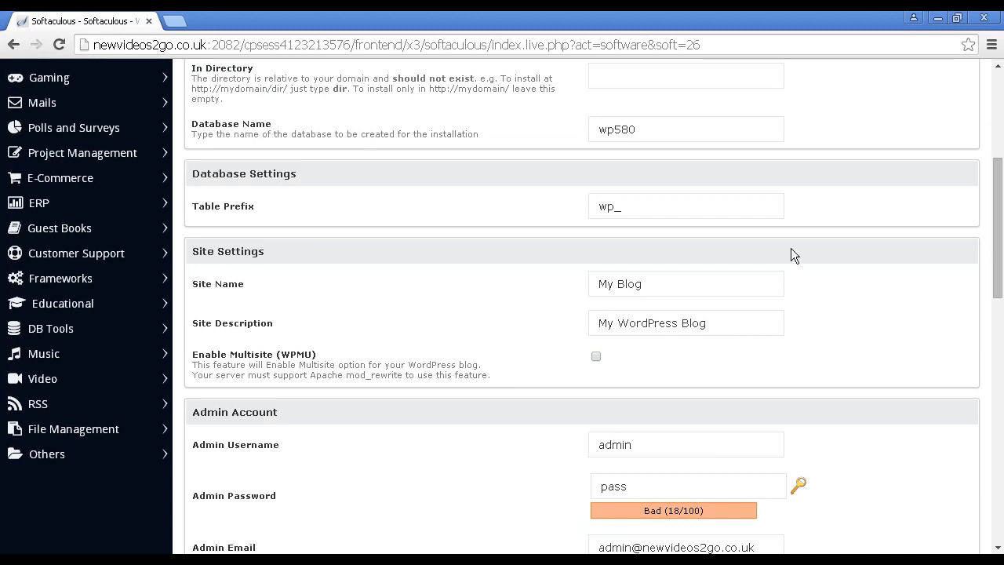
click(637, 288)
click(705, 342)
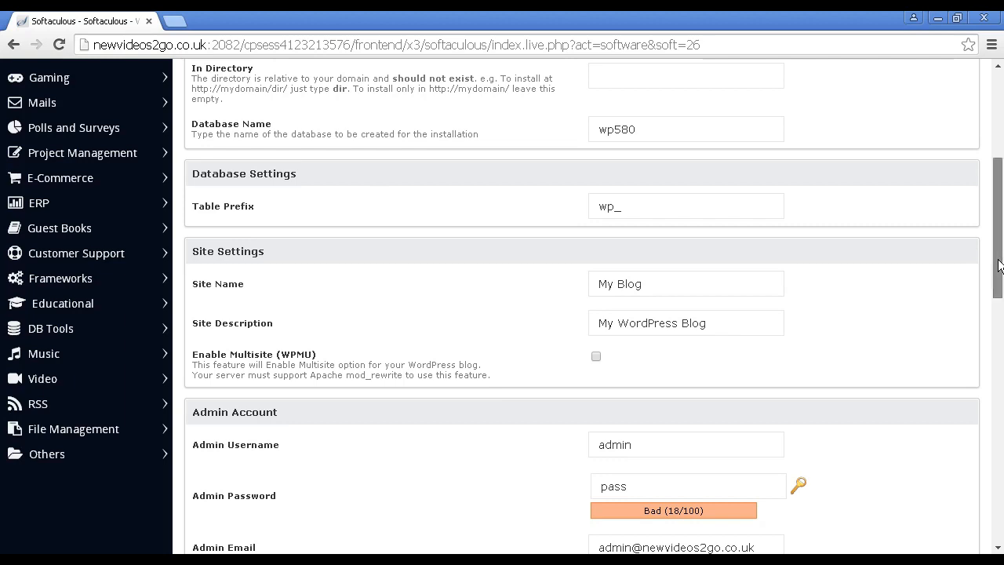
- Replace the default Admin Password with a randomly generated one, keeping the admin username
scroll(996, 297, down, 2)
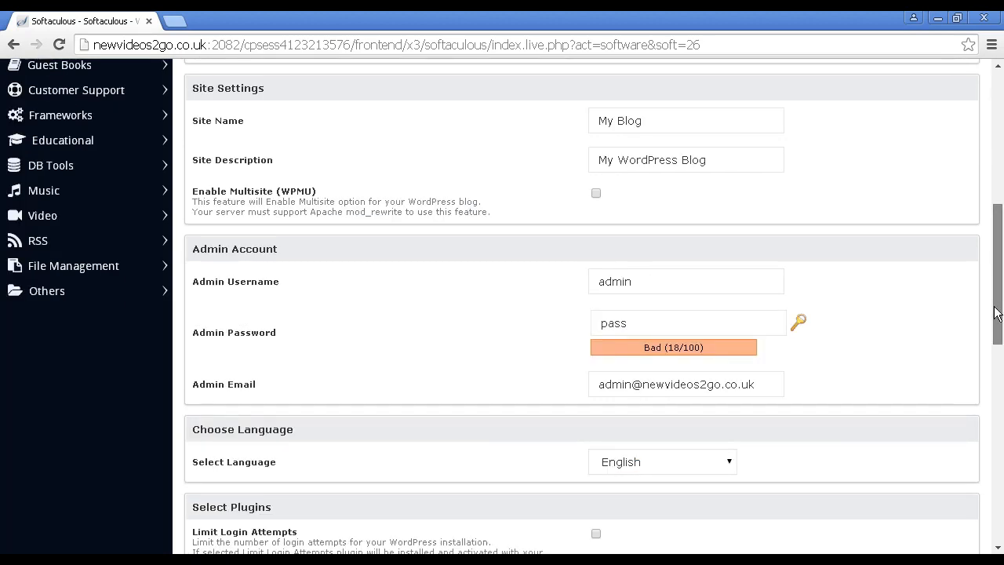
scroll(995, 325, down, 1)
scroll(994, 324, down, 1)
scroll(965, 318, down, 1)
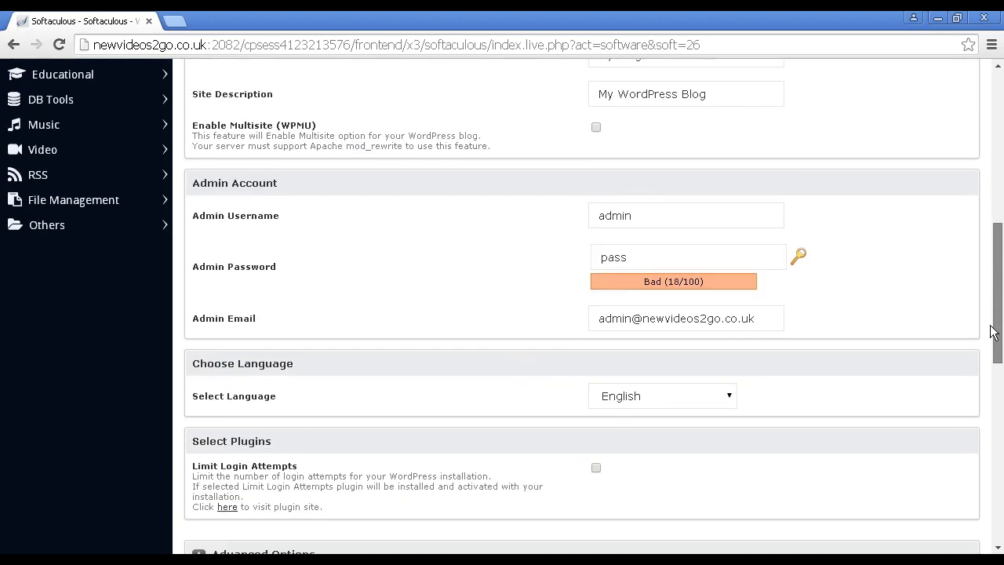
click(612, 226)
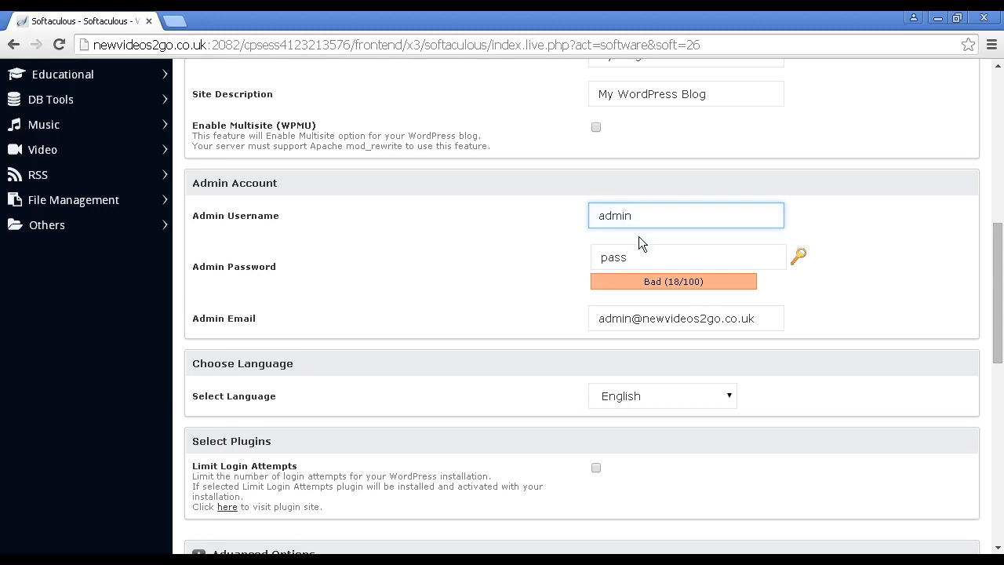
click(631, 259)
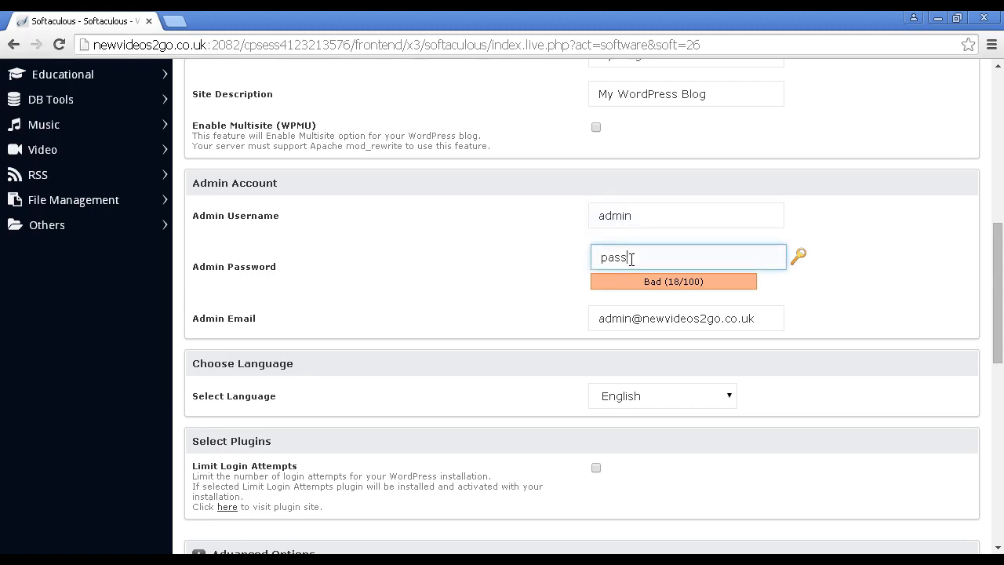
drag(632, 259, 588, 259)
key(BackSpace)
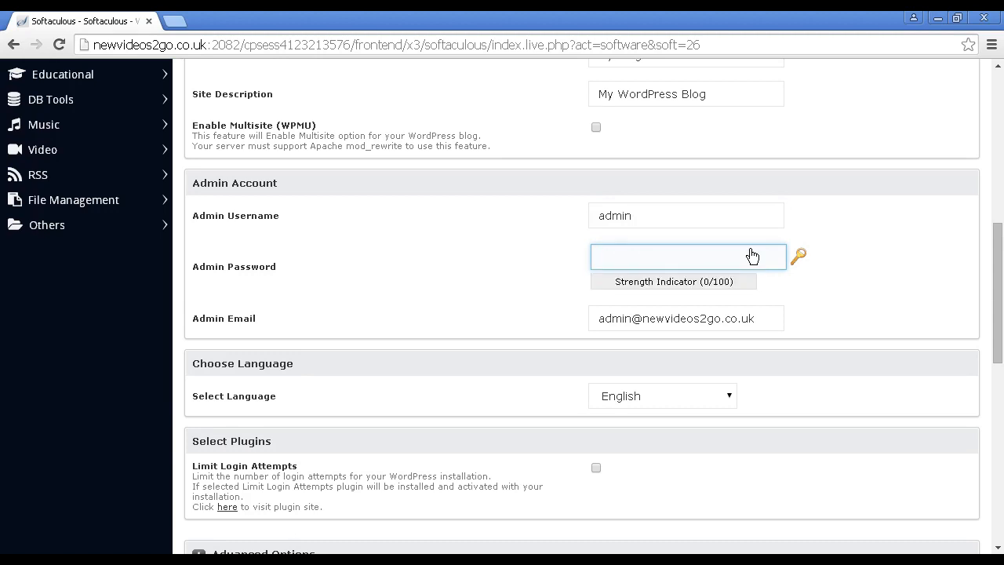
click(798, 258)
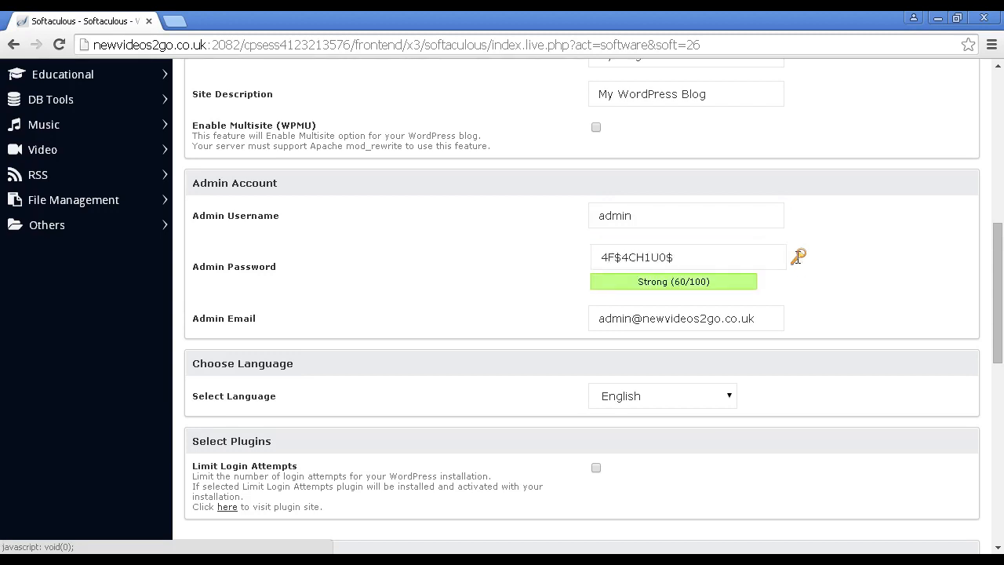
- Copy the generated Admin Password to the clipboard
click(666, 258)
drag(675, 257, 587, 257)
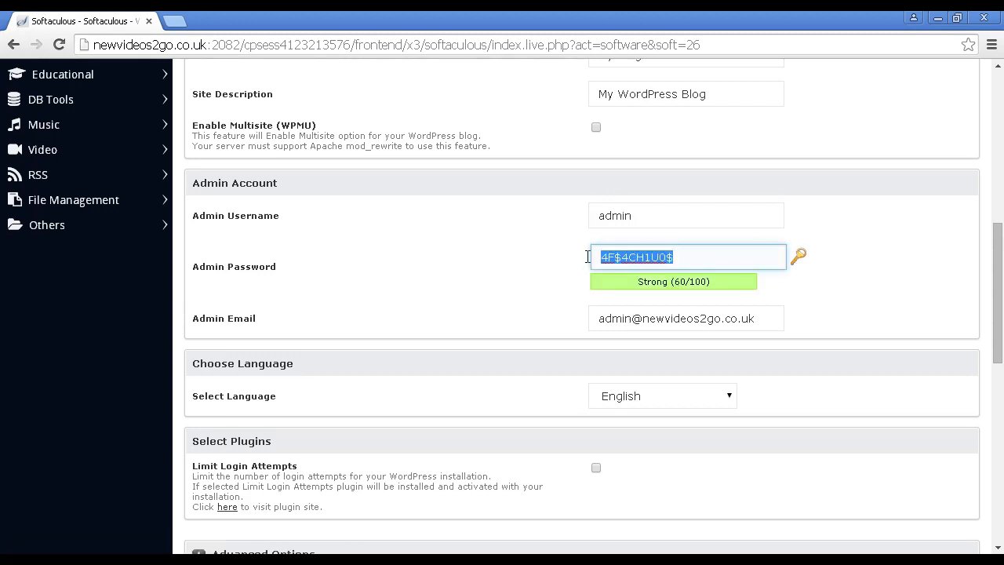
right_click(653, 255)
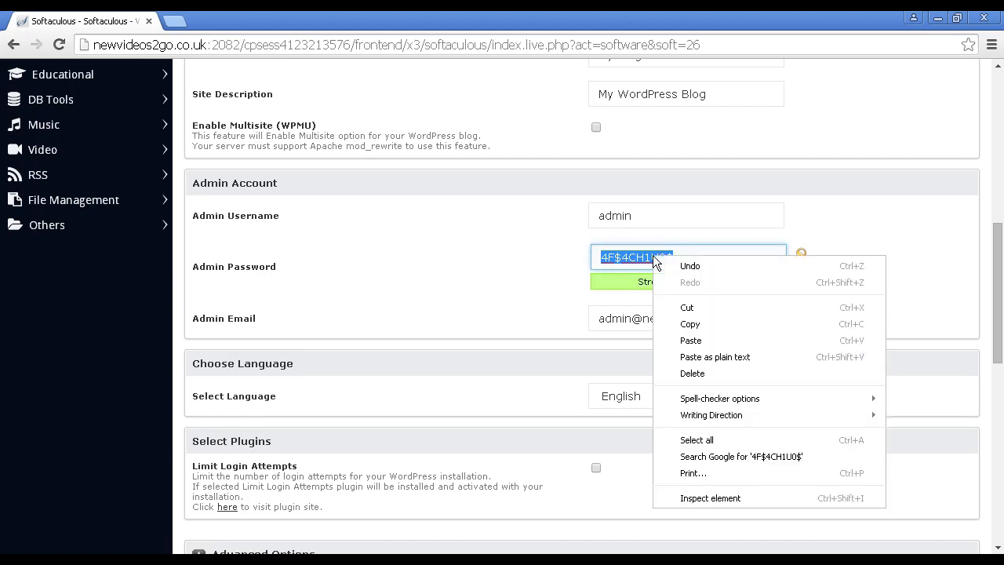
click(691, 324)
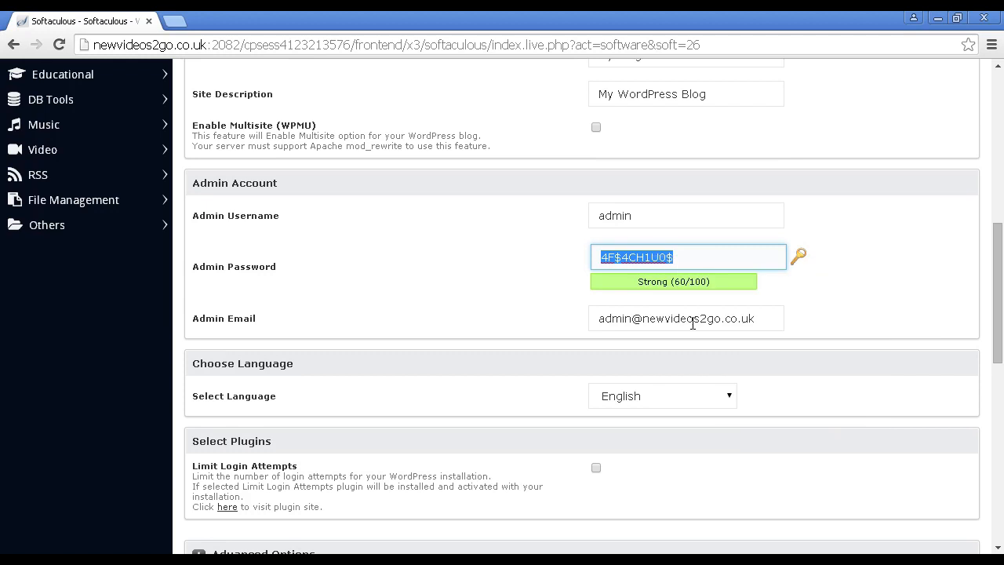
click(826, 277)
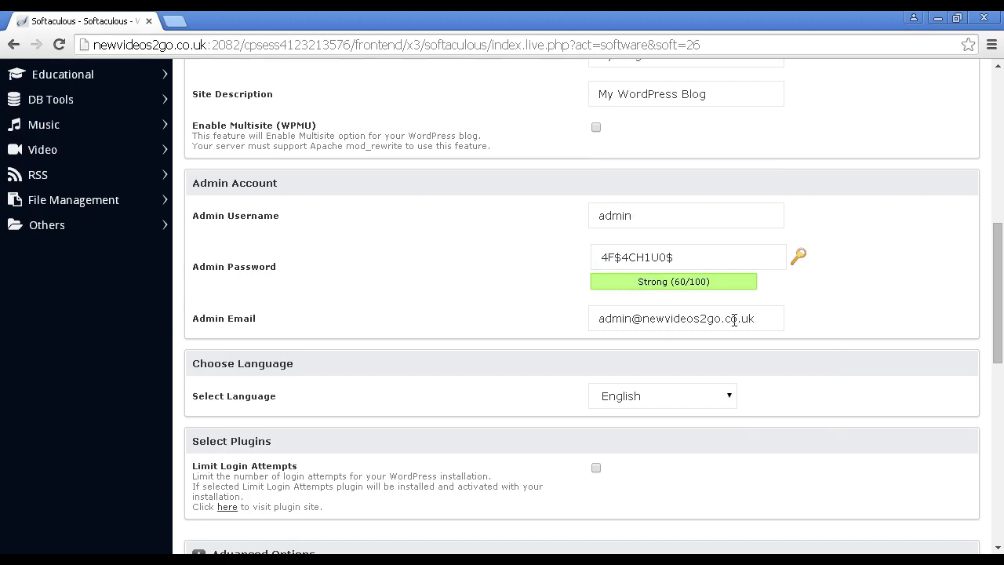
- Review the Admin Email field and the available installation languages, keeping English selected
click(766, 318)
click(795, 325)
scroll(813, 336, down, 4)
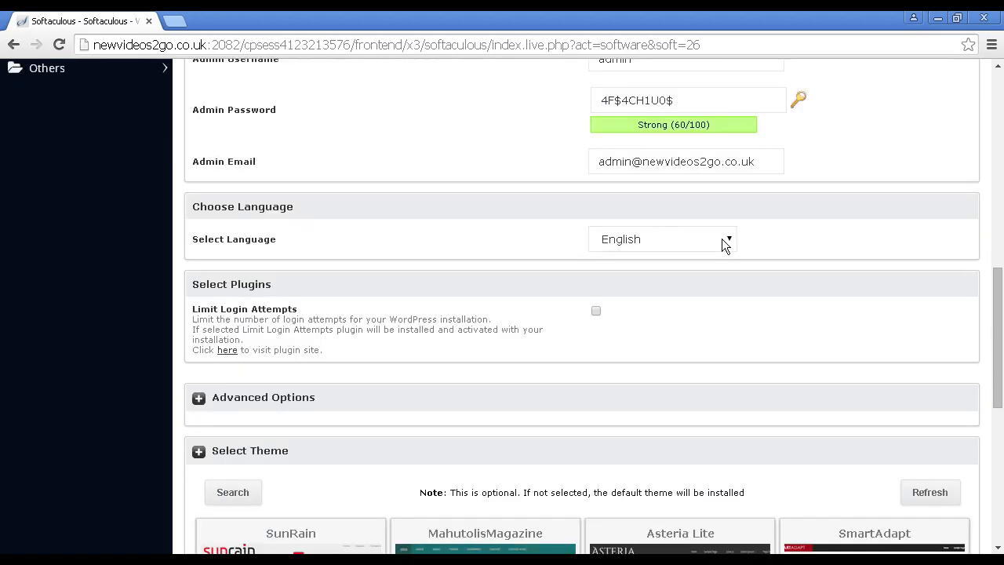
click(728, 238)
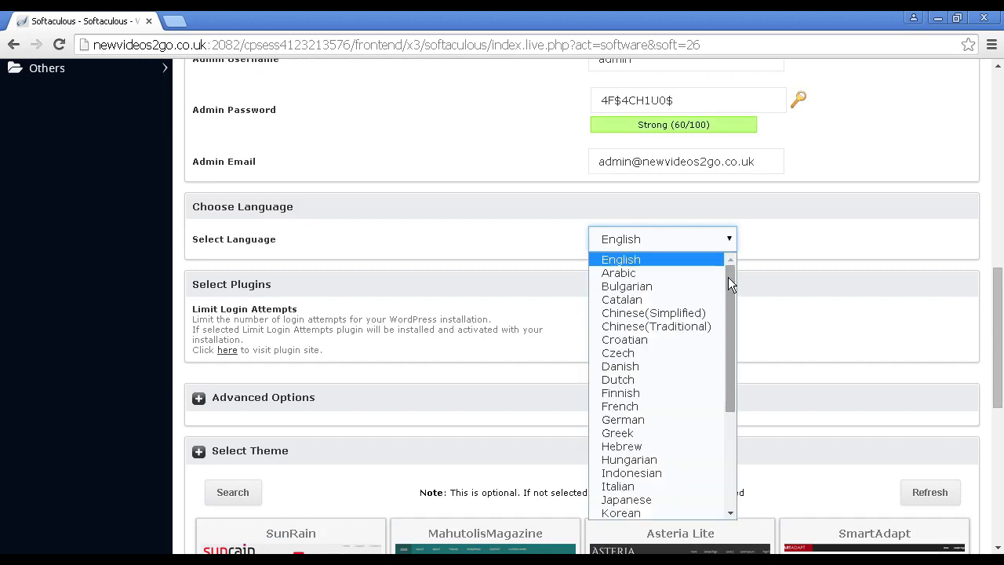
drag(728, 291, 726, 247)
click(774, 230)
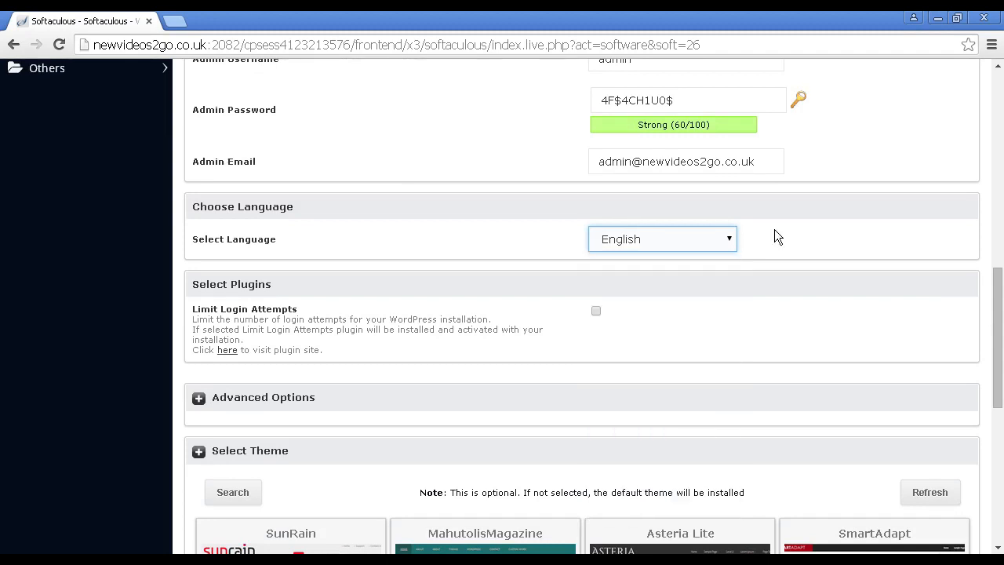
- Enable the Limit Login Attempts plugin for the installation and view the optional themes
click(637, 209)
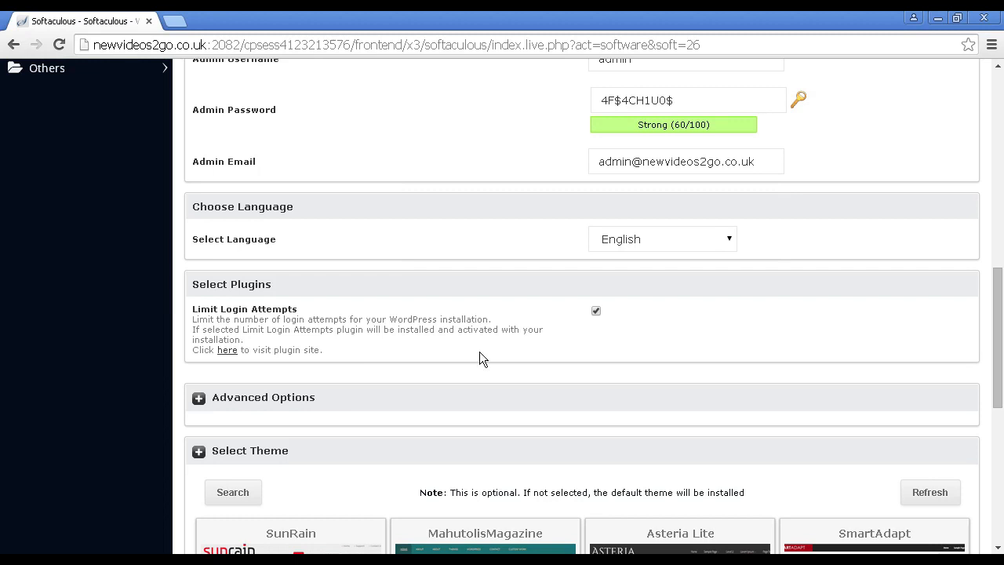
scroll(480, 353, down, 2)
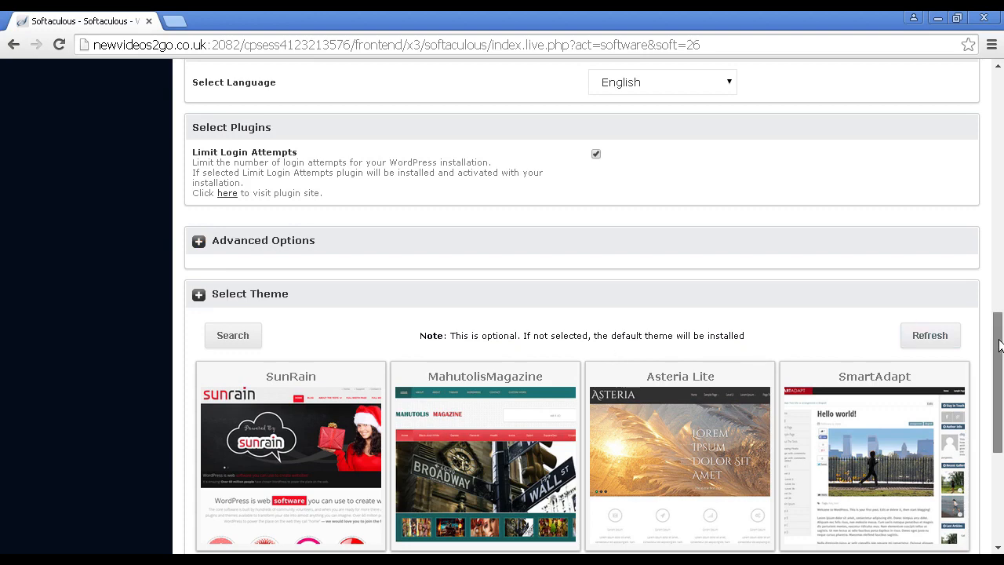
drag(1000, 345, 1001, 375)
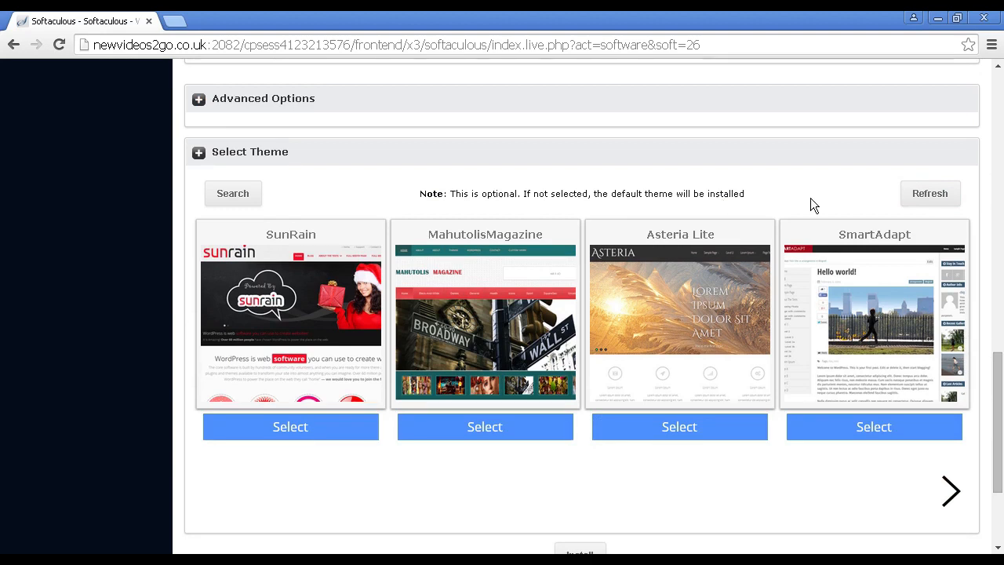
- Install WordPress with no optional theme or notification email, and open the newly installed site
scroll(1000, 426, down, 3)
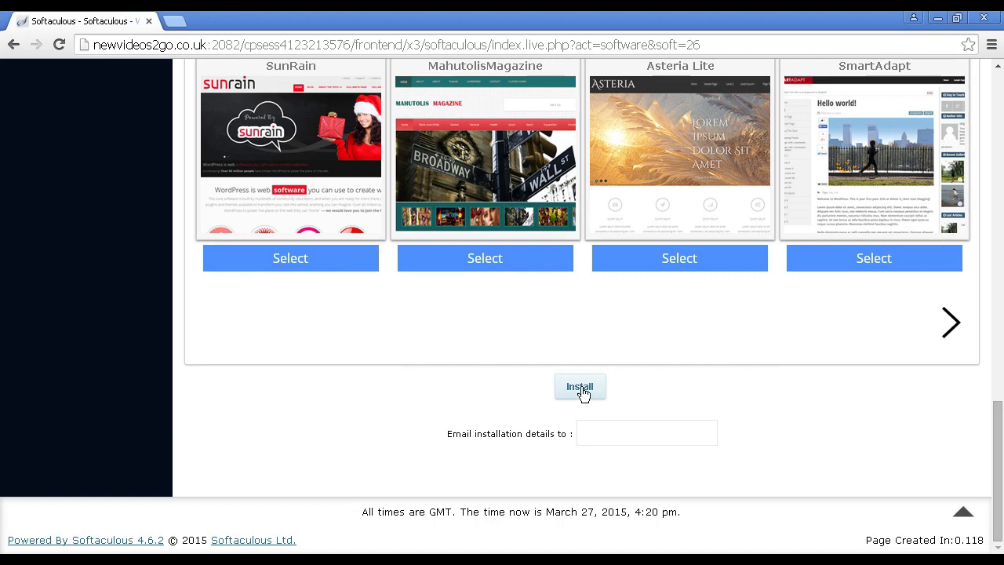
click(582, 434)
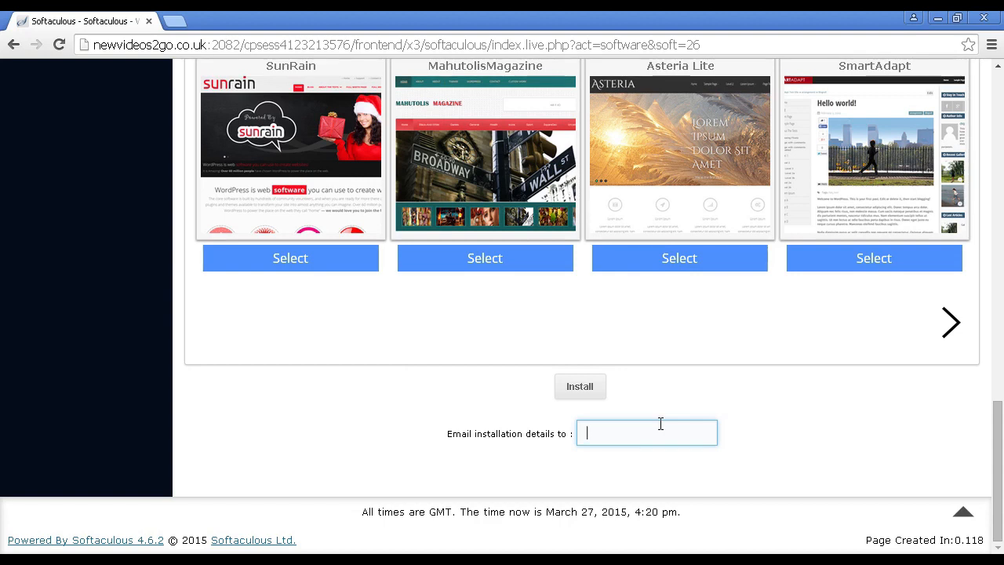
click(582, 392)
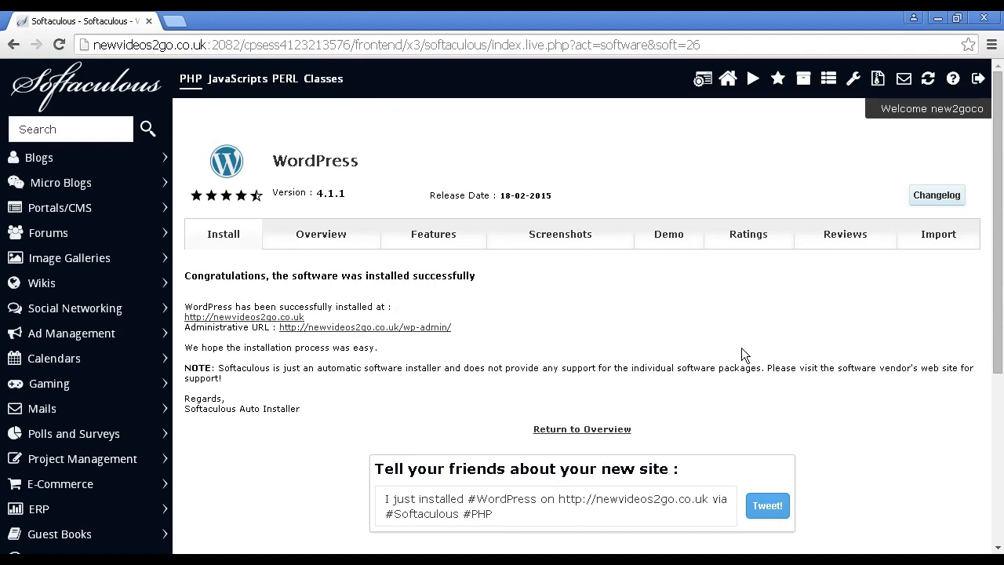
click(277, 317)
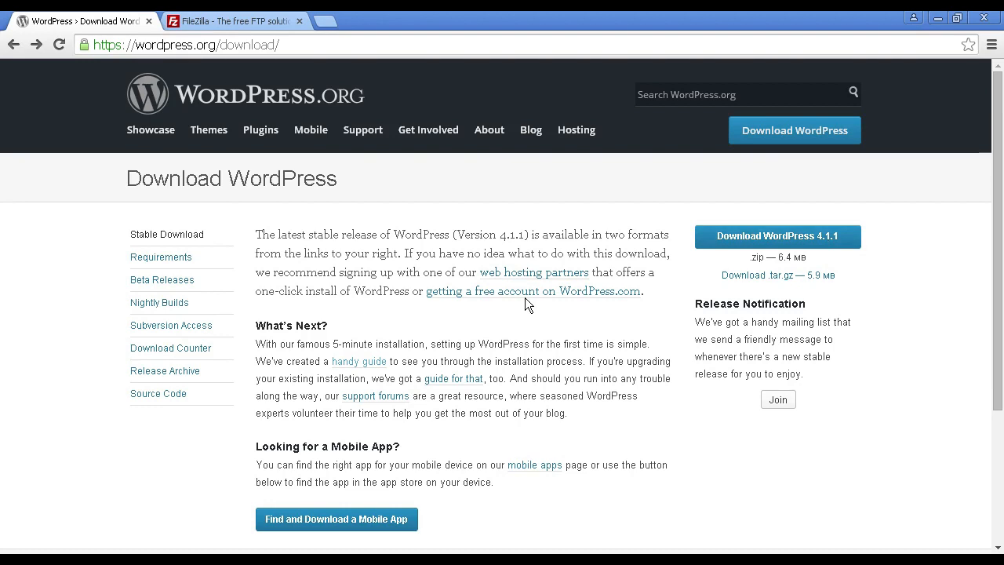
- Open the installation guide linked from the WordPress download page and examine its prerequisites and Famous 5-Minute Install instructions
click(368, 362)
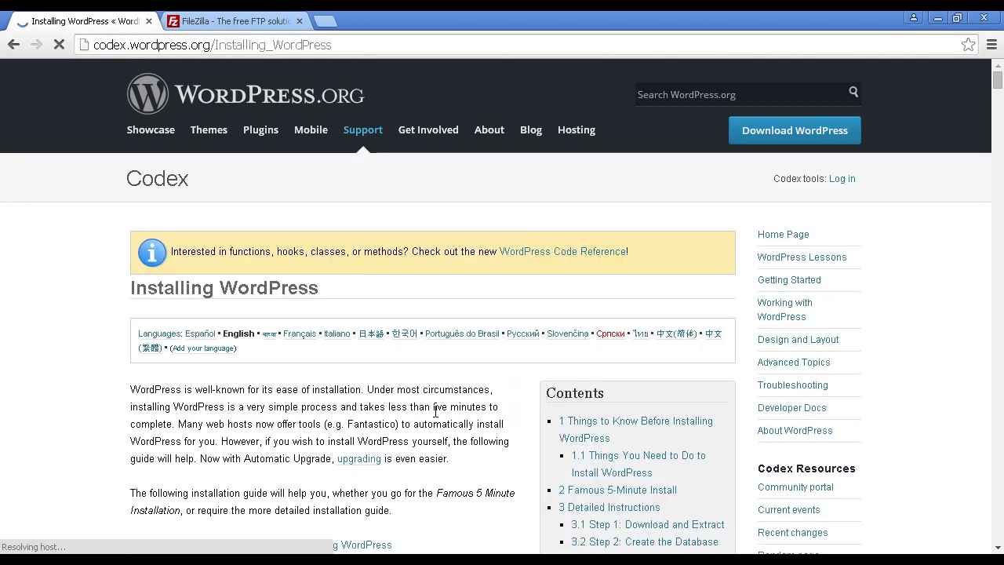
scroll(445, 384, down, 2)
scroll(445, 390, down, 2)
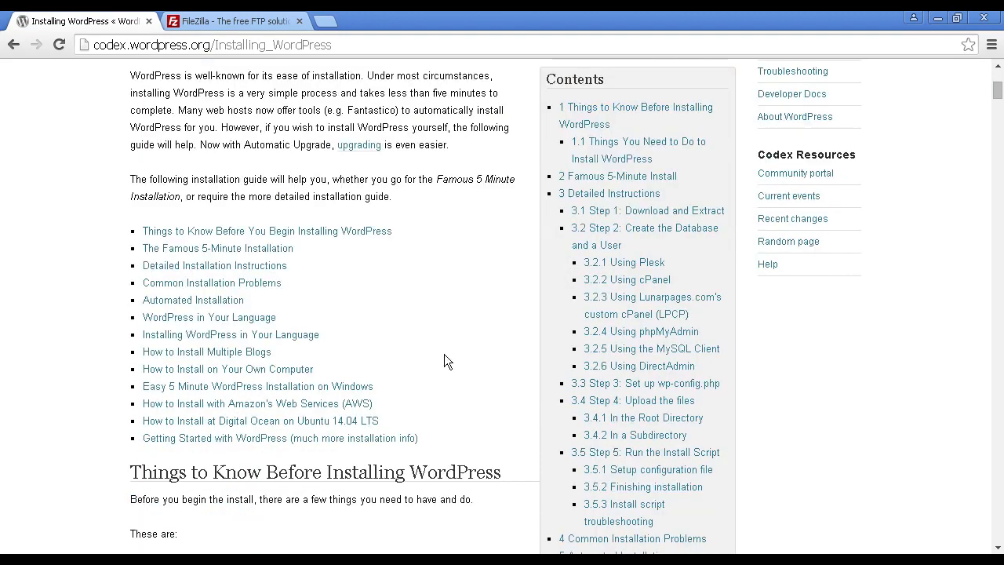
scroll(444, 353, down, 3)
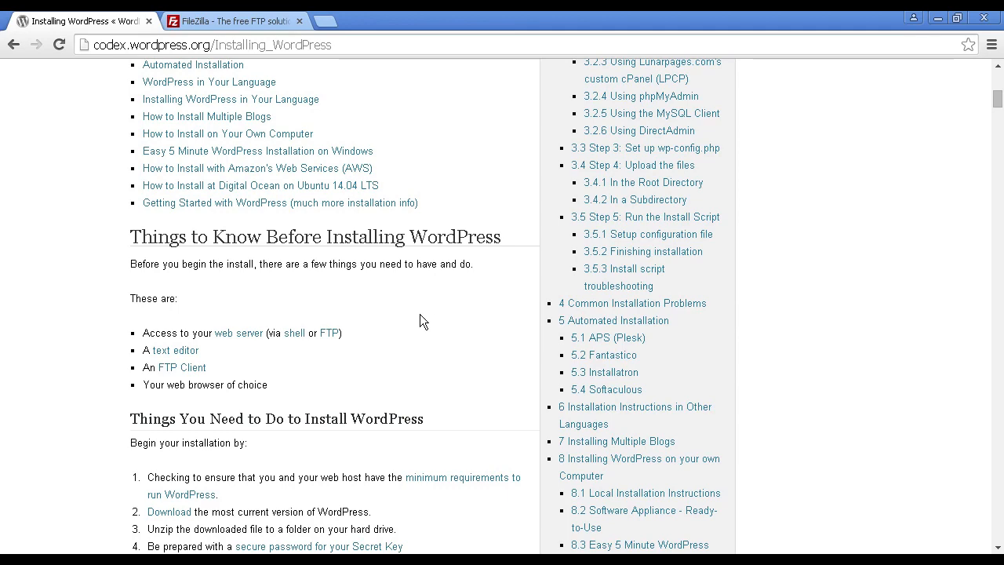
scroll(419, 320, down, 2)
scroll(424, 313, down, 1)
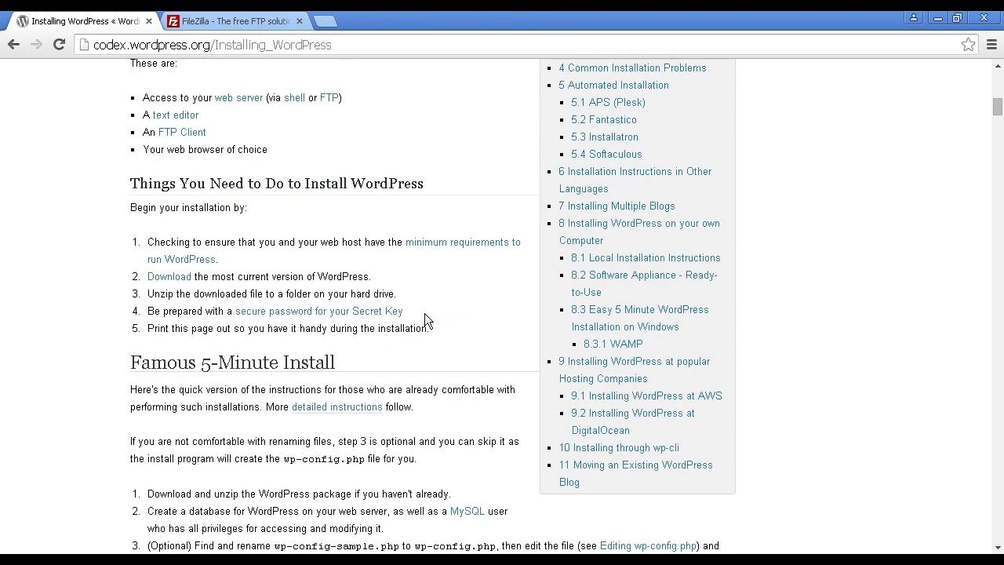
scroll(424, 319, down, 4)
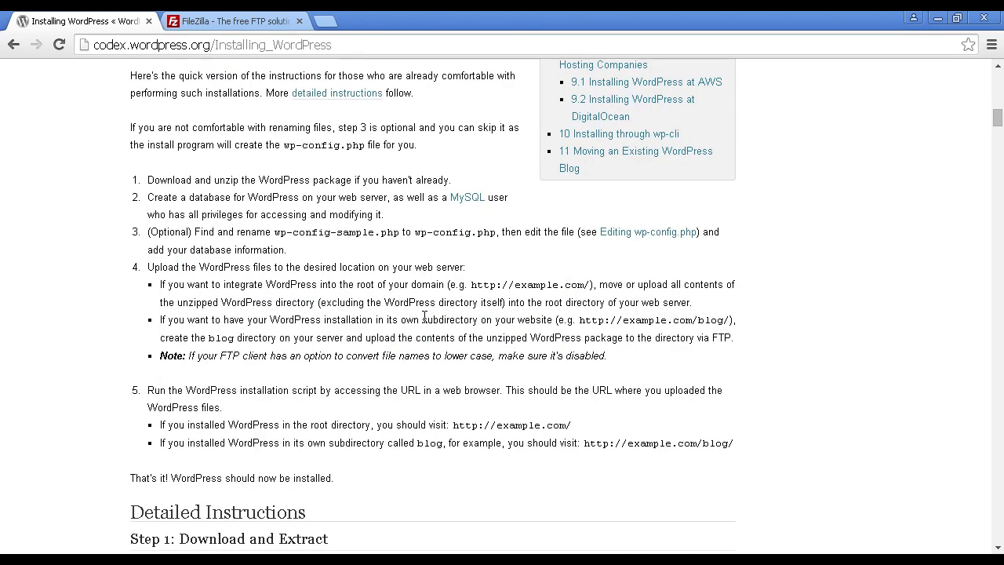
scroll(424, 314, up, 1)
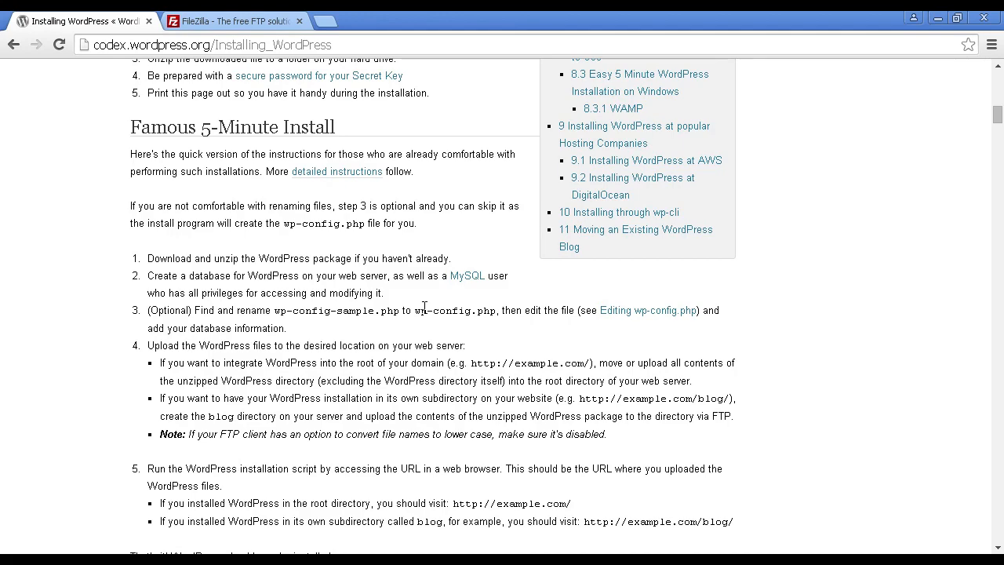
- Switch to the already open FileZilla project website
click(257, 21)
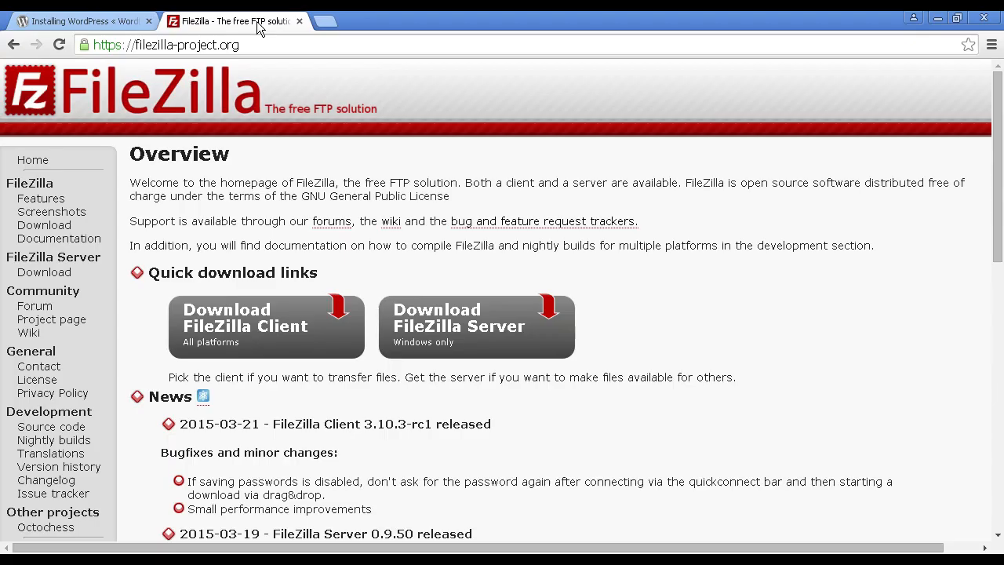